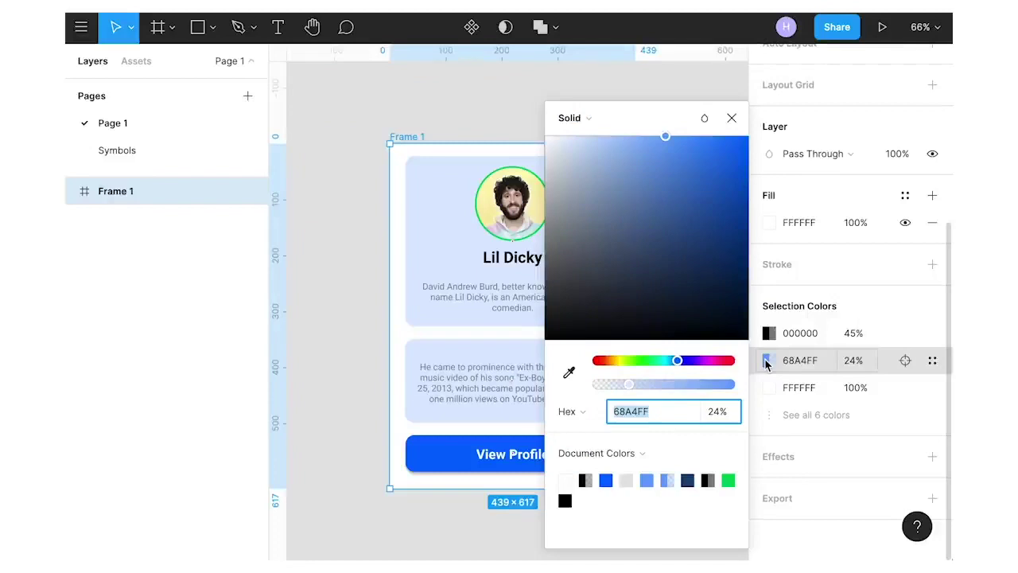
Shift the card panel fill hue to lavender purple and the avatar ring from 00CD5E to 00CD90
{"action": "left_click_drag", "start_coordinate": [714, 362], "coordinate": [689, 362]}
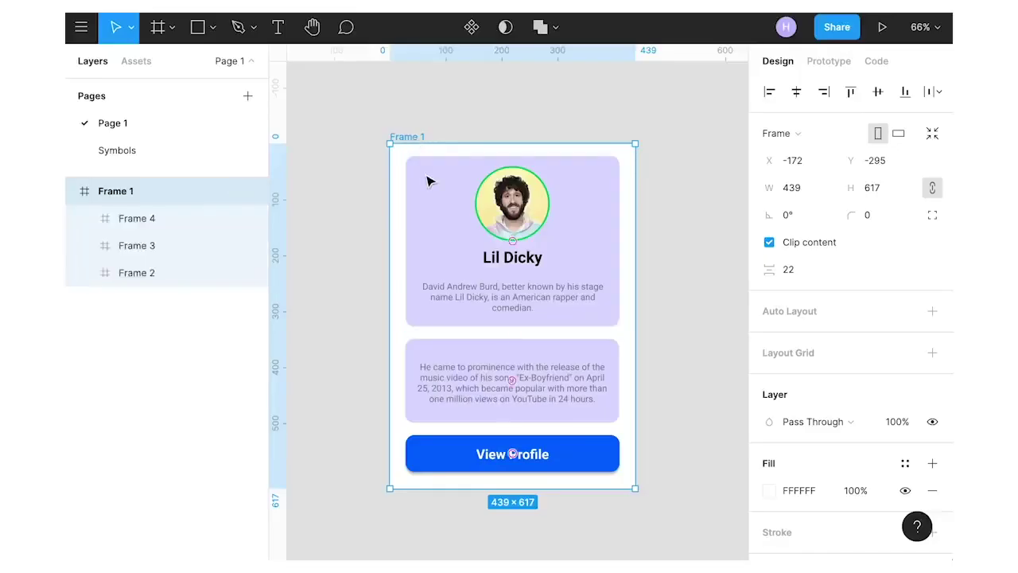
{"action": "left_click", "coordinate": [428, 181]}
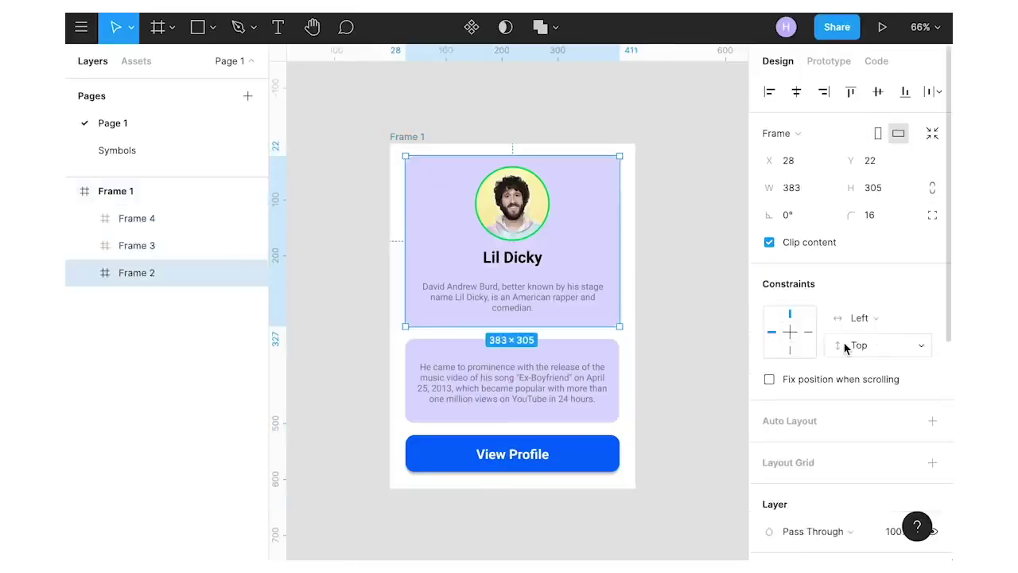
{"action": "scroll", "coordinate": [818, 395], "scroll_direction": "down", "scroll_amount": 5}
{"action": "left_click", "coordinate": [769, 389]}
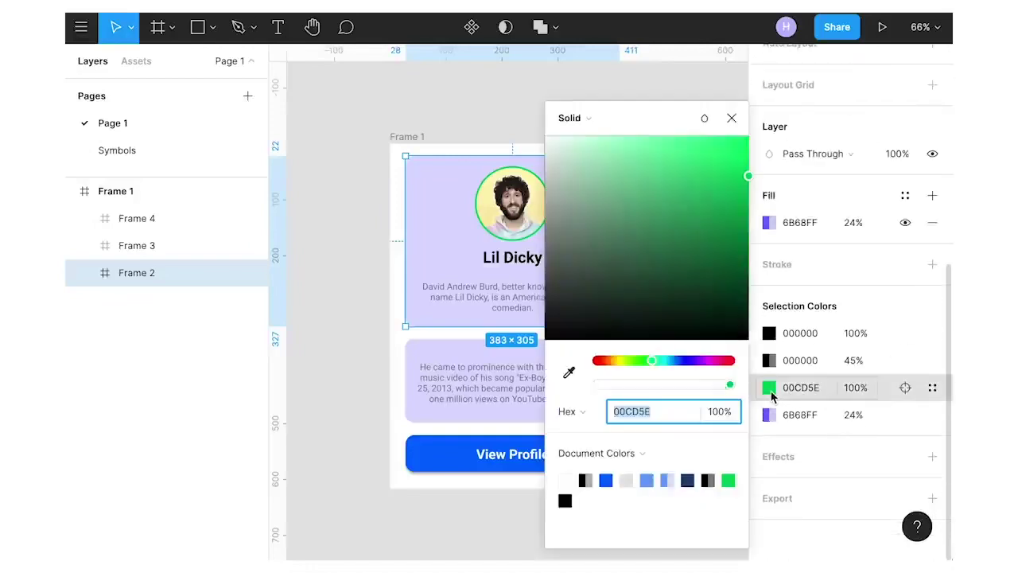
{"action": "left_click", "coordinate": [708, 361]}
{"action": "left_click_drag", "start_coordinate": [719, 360], "coordinate": [658, 361]}
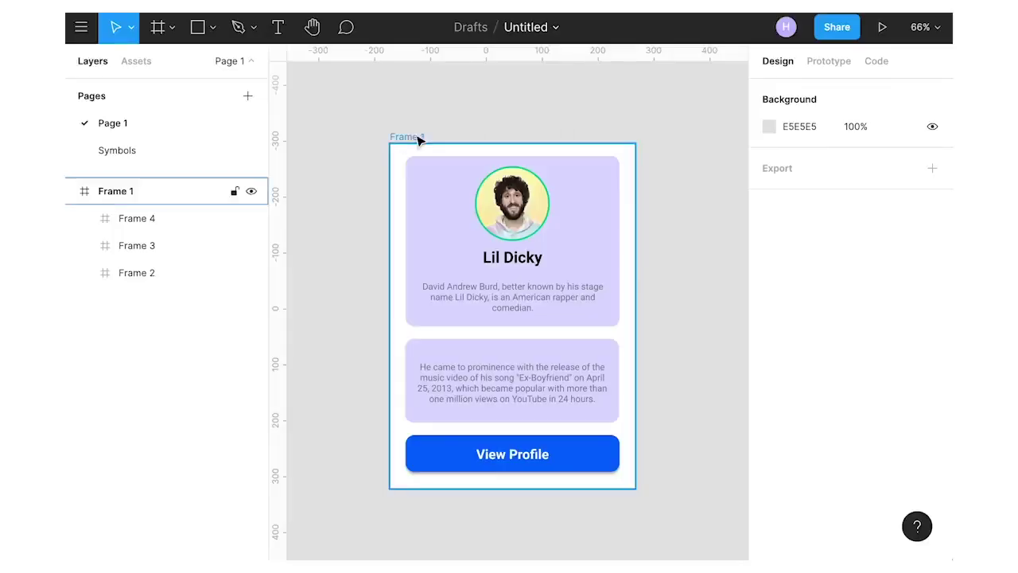
Make Frame 1 a component and Alt-drag an instance copy to its right
{"action": "left_click", "coordinate": [406, 141]}
{"action": "right_click", "coordinate": [406, 141]}
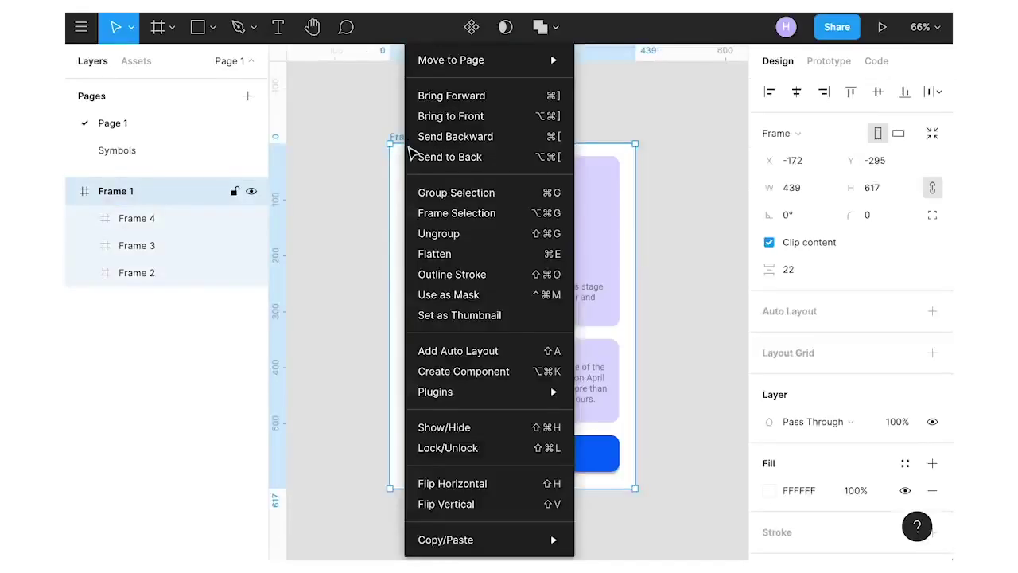
{"action": "left_click", "coordinate": [447, 371]}
{"action": "scroll", "coordinate": [451, 284], "scroll_direction": "down", "scroll_amount": 5, "text": "ctrl"}
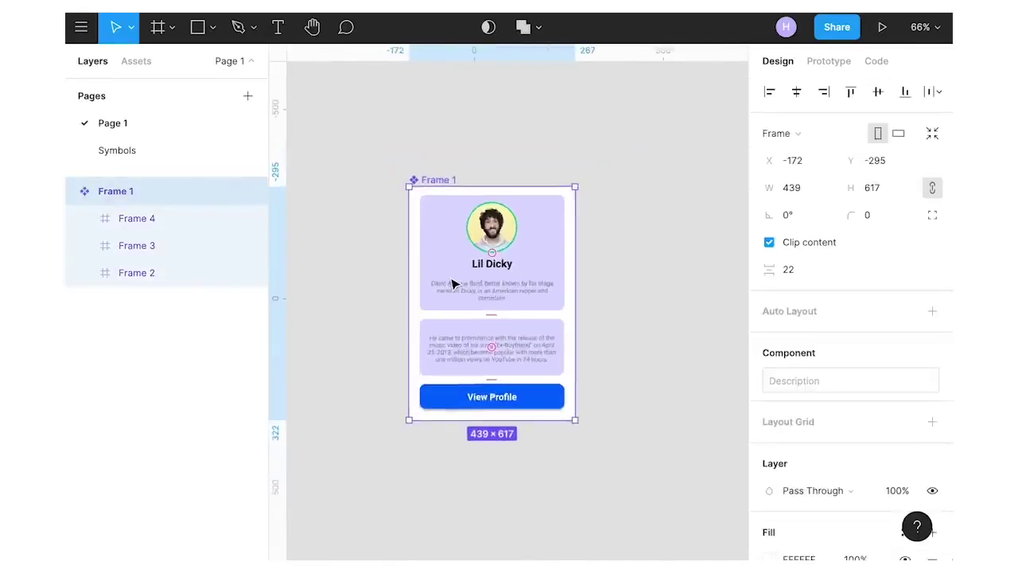
{"action": "scroll", "coordinate": [451, 284], "scroll_direction": "right", "scroll_amount": 3}
{"action": "left_click", "coordinate": [350, 165]}
{"action": "left_click", "coordinate": [350, 165]}
{"action": "left_click_drag", "start_coordinate": [350, 165], "coordinate": [525, 173]}
{"action": "key", "text": "Escape"}
Hide the instance's top profile panel and bottom bio panel, leaving only the View Profile button
{"action": "left_click", "coordinate": [536, 208]}
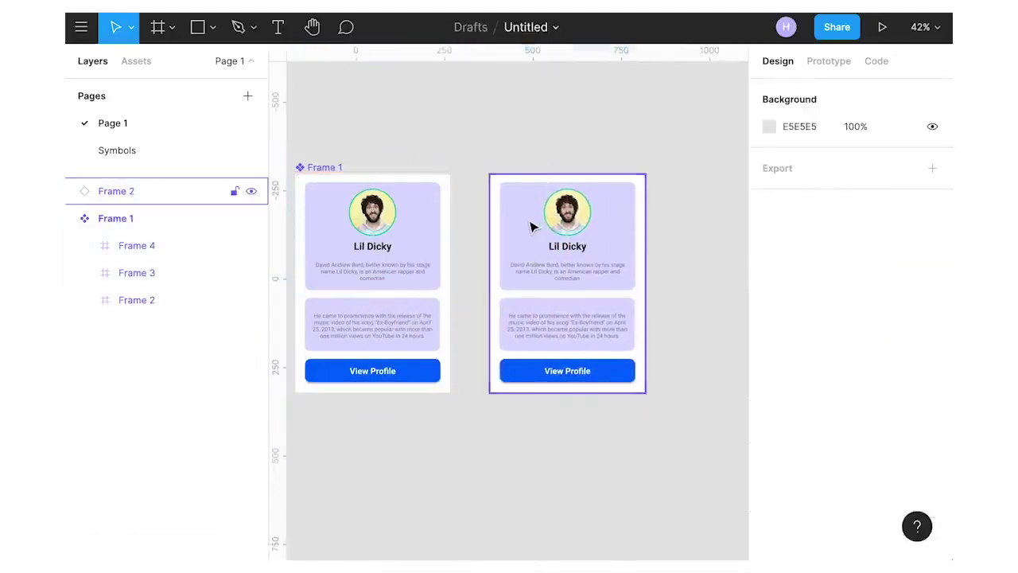
{"action": "double_click", "coordinate": [532, 226]}
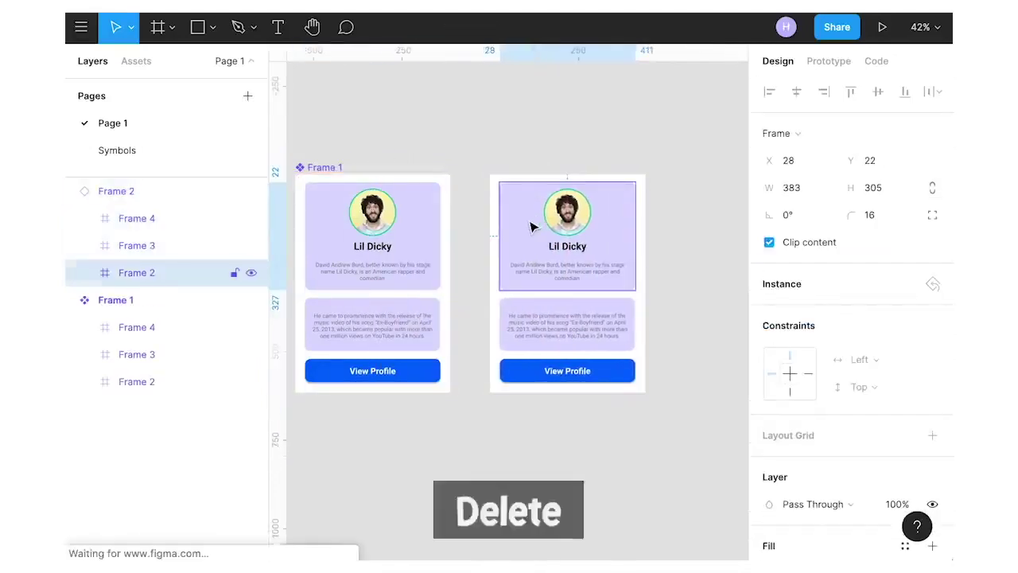
{"action": "key", "text": "Delete"}
{"action": "left_click", "coordinate": [520, 303]}
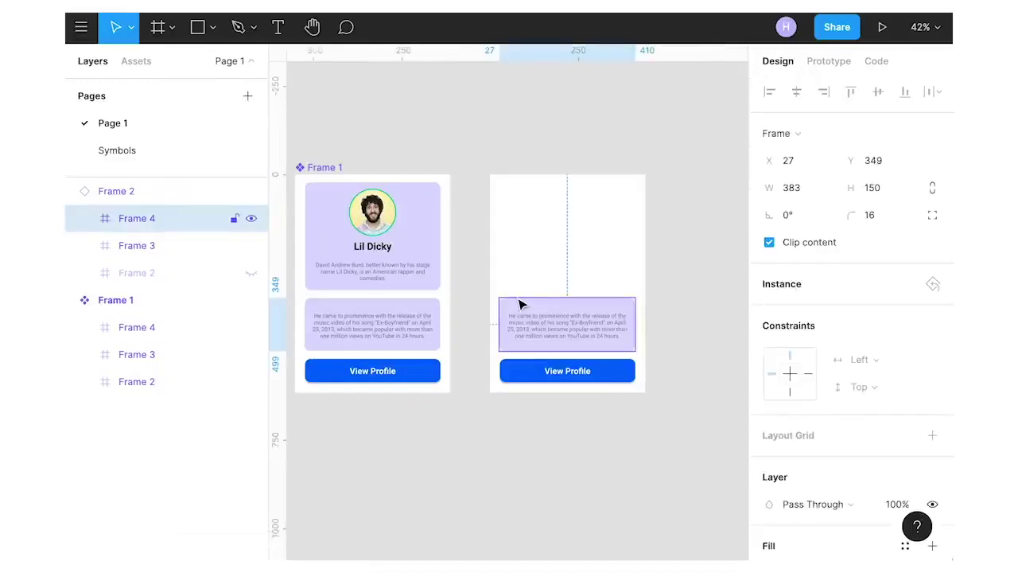
{"action": "key", "text": "Delete"}
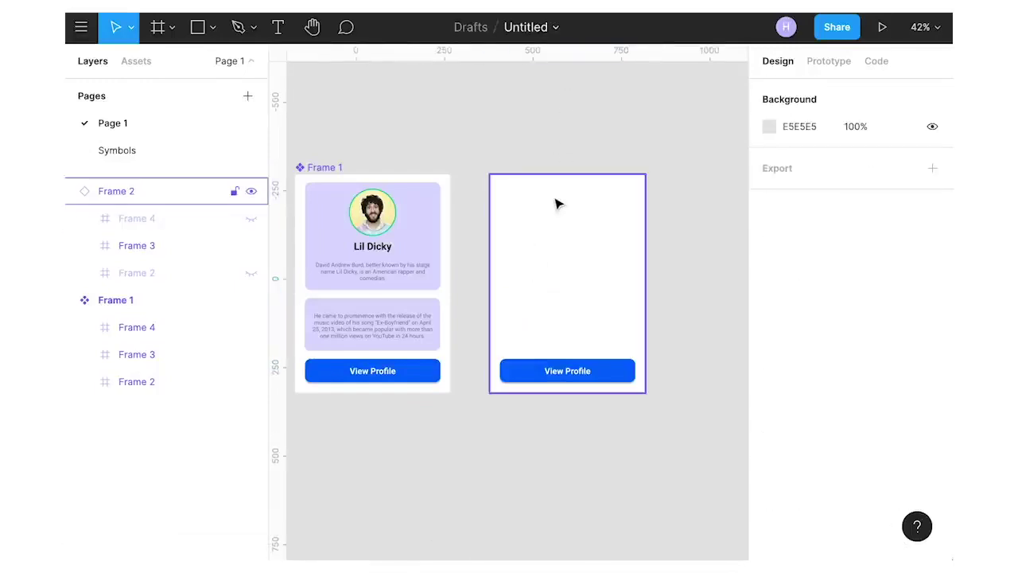
{"action": "left_click", "coordinate": [545, 207]}
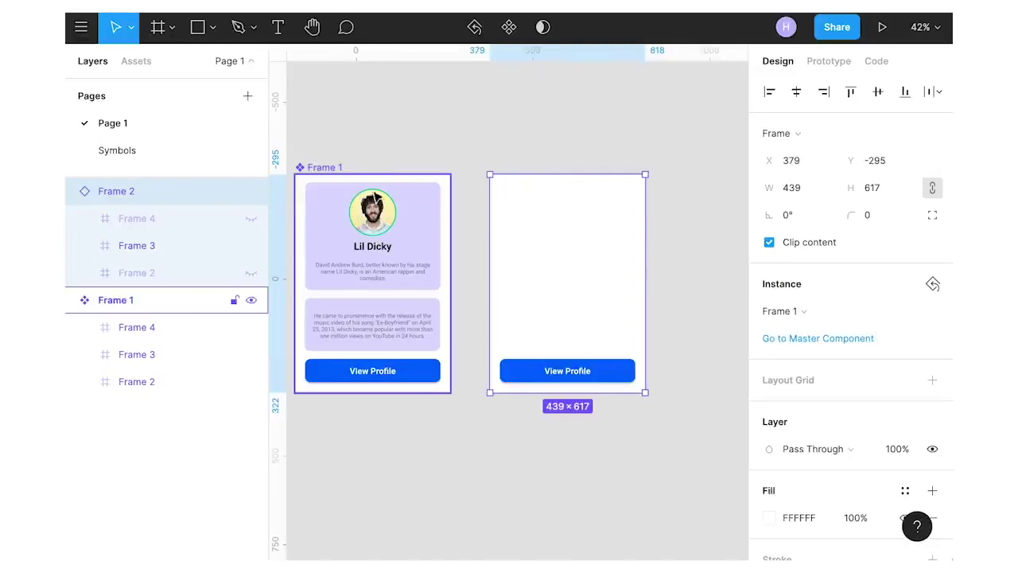
{"action": "left_click", "coordinate": [251, 220]}
{"action": "left_click", "coordinate": [252, 222]}
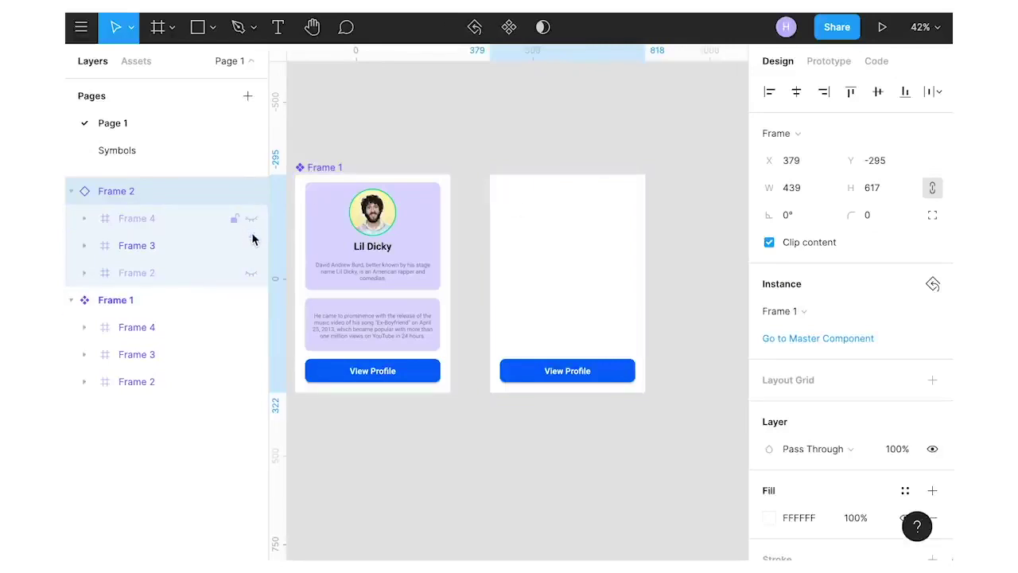
{"action": "left_click", "coordinate": [251, 275]}
{"action": "left_click", "coordinate": [252, 274]}
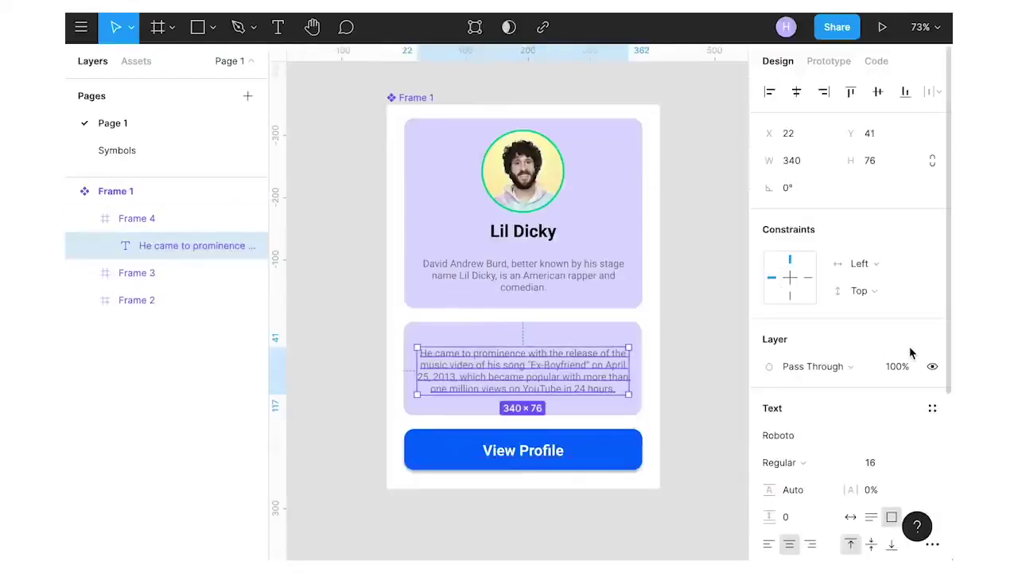
Try auto-width resizing on the bio text, then undo back to wrapped text
{"action": "scroll", "coordinate": [910, 353], "scroll_direction": "down", "scroll_amount": 6}
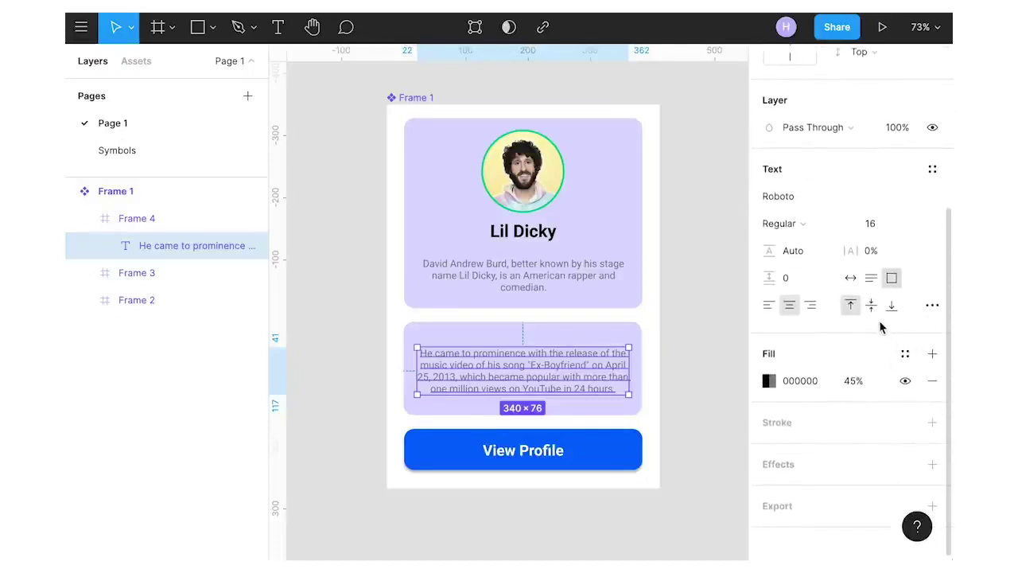
{"action": "left_click", "coordinate": [851, 278]}
{"action": "key", "text": "ctrl+z"}
{"action": "left_click", "coordinate": [869, 280]}
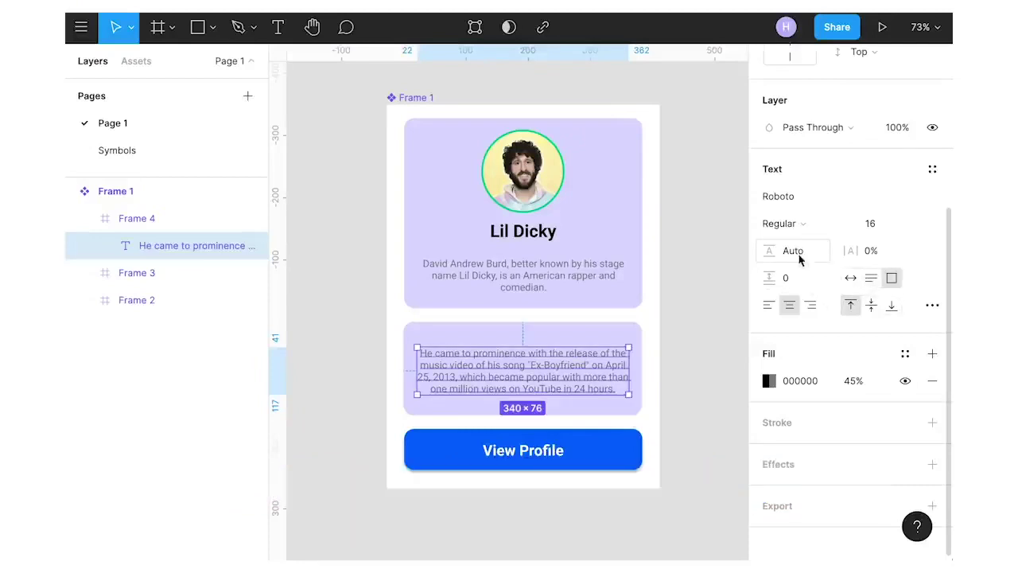
Open Type Details for the bio text and scroll through its letterforms and stylistic sets
{"action": "left_click", "coordinate": [930, 306]}
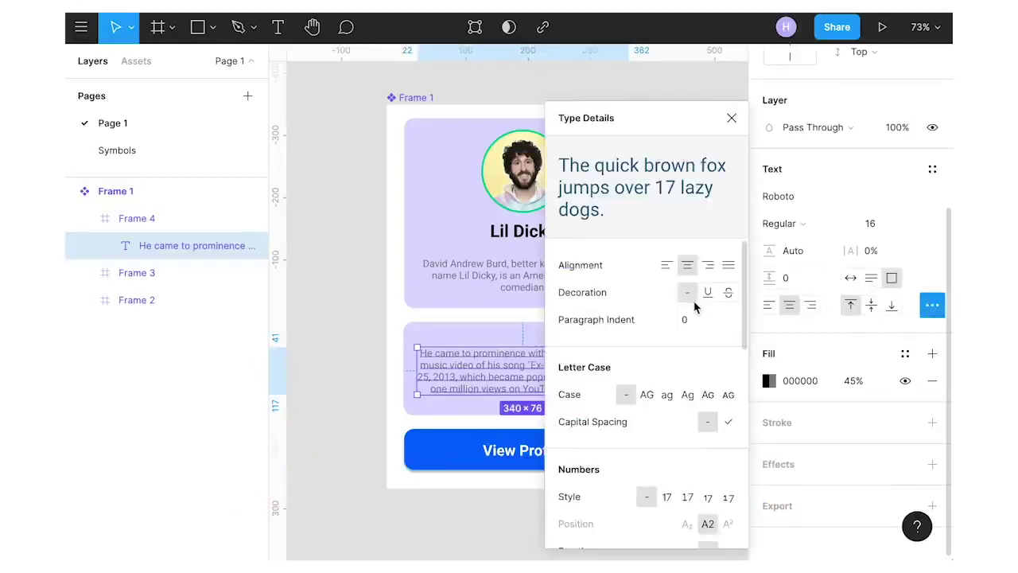
{"action": "scroll", "coordinate": [694, 307], "scroll_direction": "down", "scroll_amount": 5}
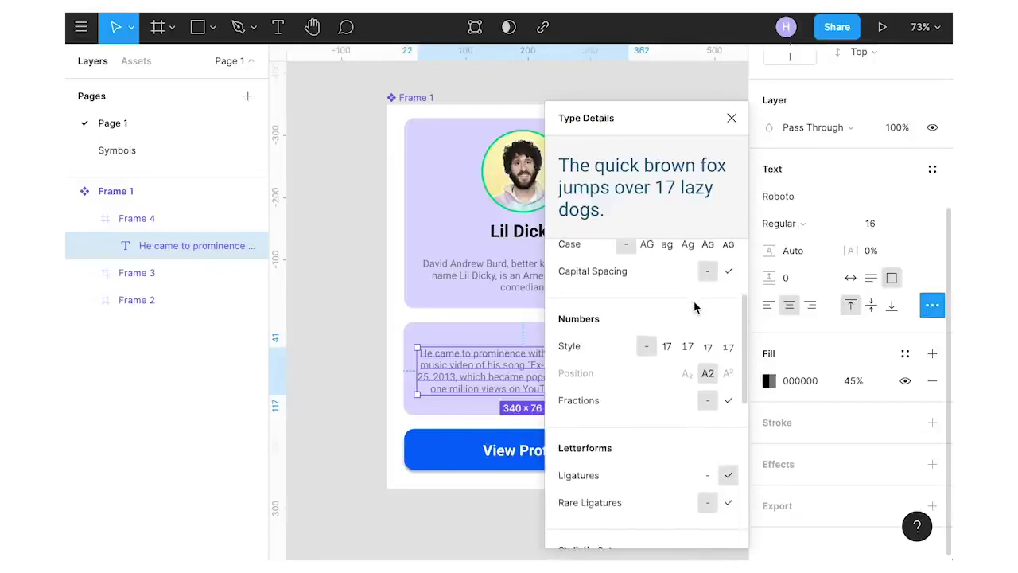
{"action": "scroll", "coordinate": [694, 308], "scroll_direction": "down", "scroll_amount": 3}
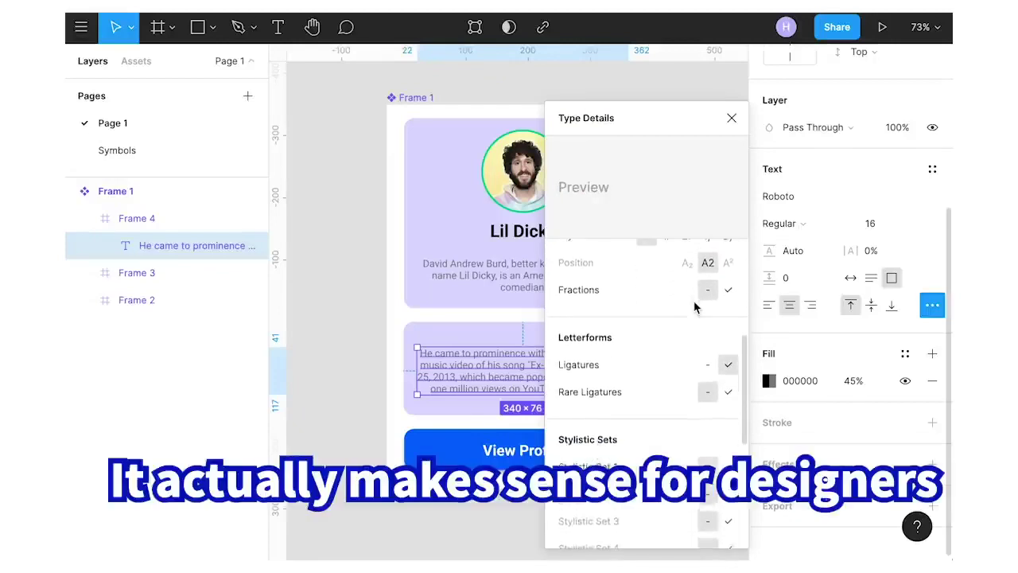
{"action": "scroll", "coordinate": [695, 307], "scroll_direction": "down", "scroll_amount": 2}
{"action": "scroll", "coordinate": [695, 308], "scroll_direction": "down", "scroll_amount": 4}
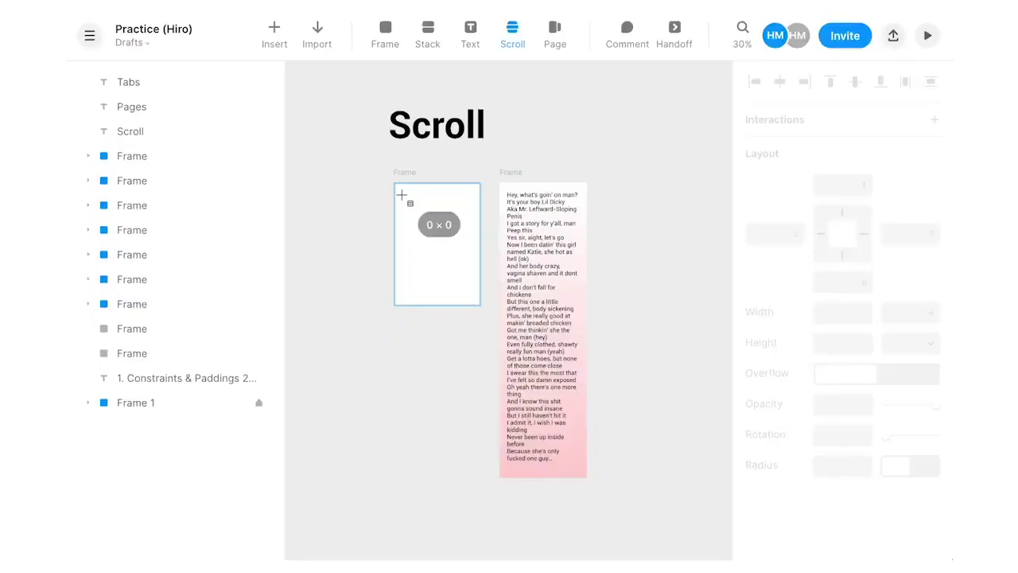
Add a scroll area inside the frame and preview the scrolling lyrics
{"action": "left_click_drag", "start_coordinate": [403, 197], "coordinate": [513, 227]}
{"action": "left_click", "coordinate": [403, 172]}
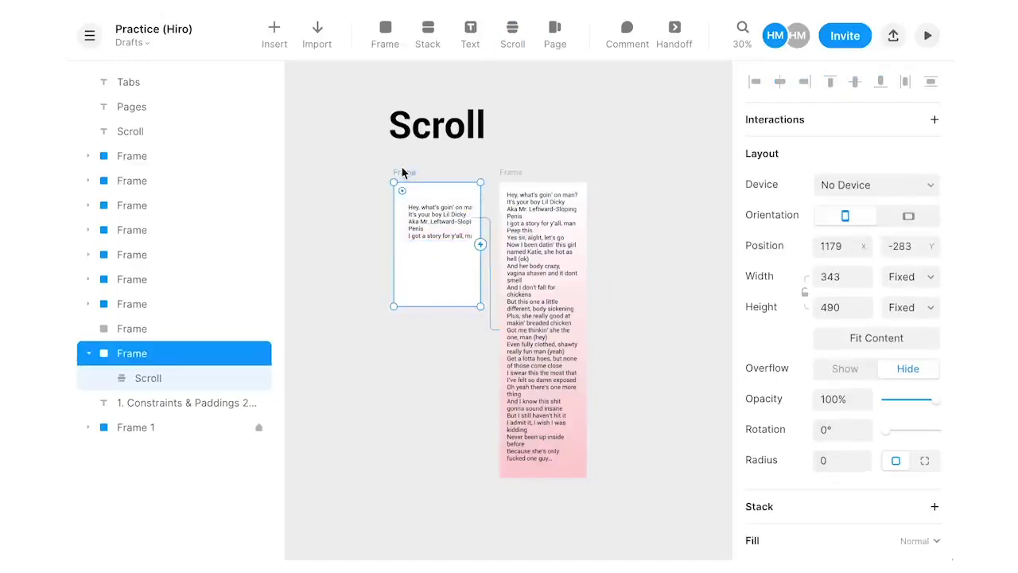
{"action": "left_click", "coordinate": [925, 37]}
{"action": "scroll", "coordinate": [652, 181], "scroll_direction": "down", "scroll_amount": 5}
Draw a Page area linked to the three dog photos and preview swiping between them
{"action": "left_click_drag", "start_coordinate": [386, 157], "coordinate": [451, 257]}
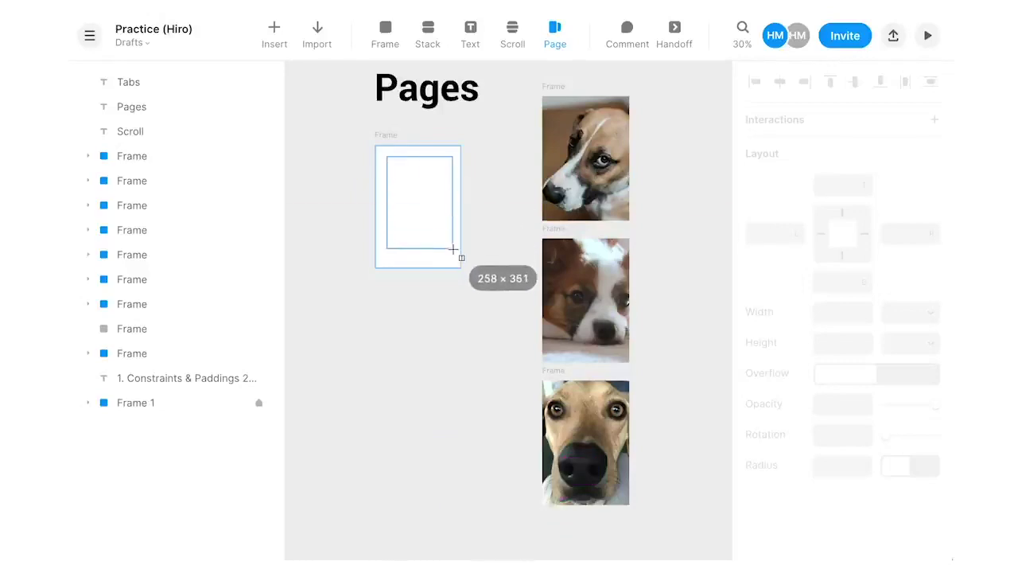
{"action": "left_click_drag", "start_coordinate": [451, 207], "coordinate": [549, 159]}
{"action": "left_click_drag", "start_coordinate": [451, 208], "coordinate": [558, 285]}
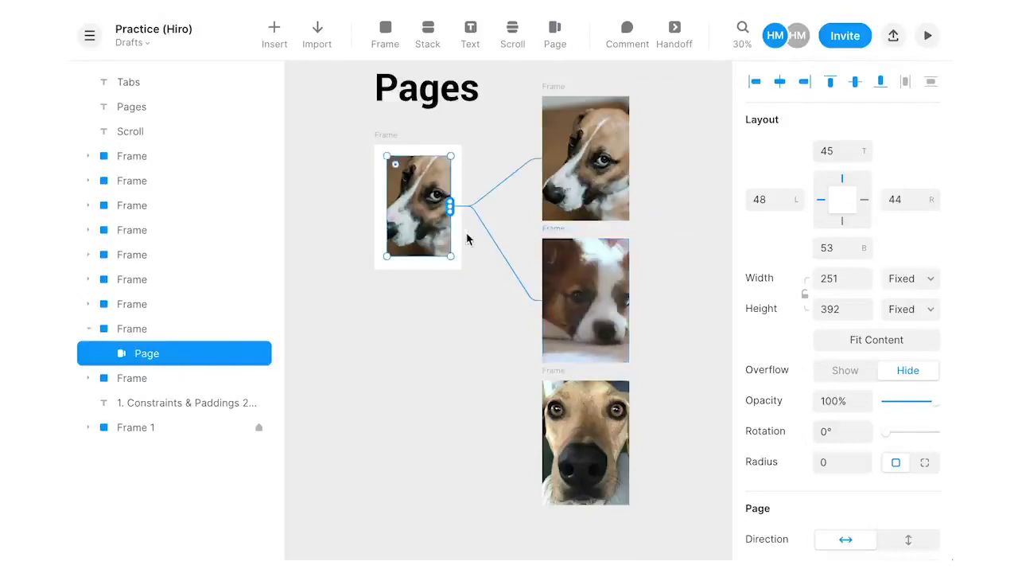
{"action": "left_click_drag", "start_coordinate": [450, 211], "coordinate": [558, 446]}
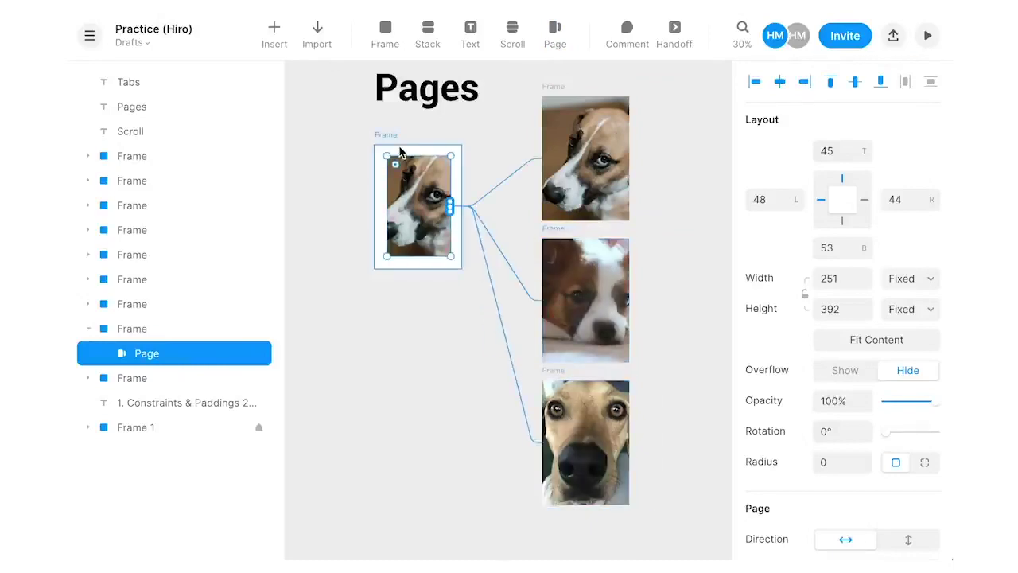
{"action": "left_click", "coordinate": [401, 153]}
{"action": "left_click", "coordinate": [929, 36]}
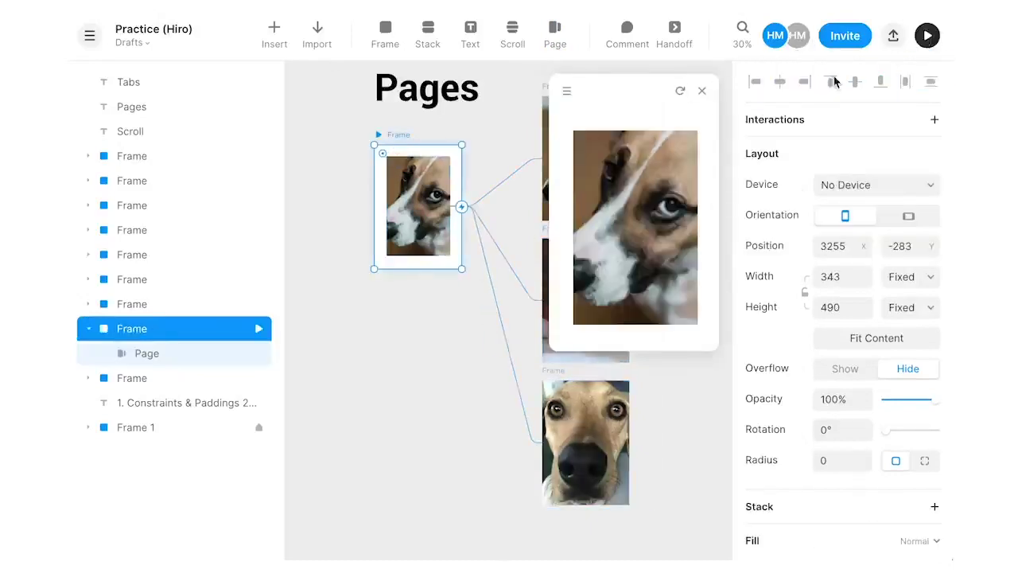
{"action": "left_click_drag", "start_coordinate": [617, 198], "coordinate": [557, 199]}
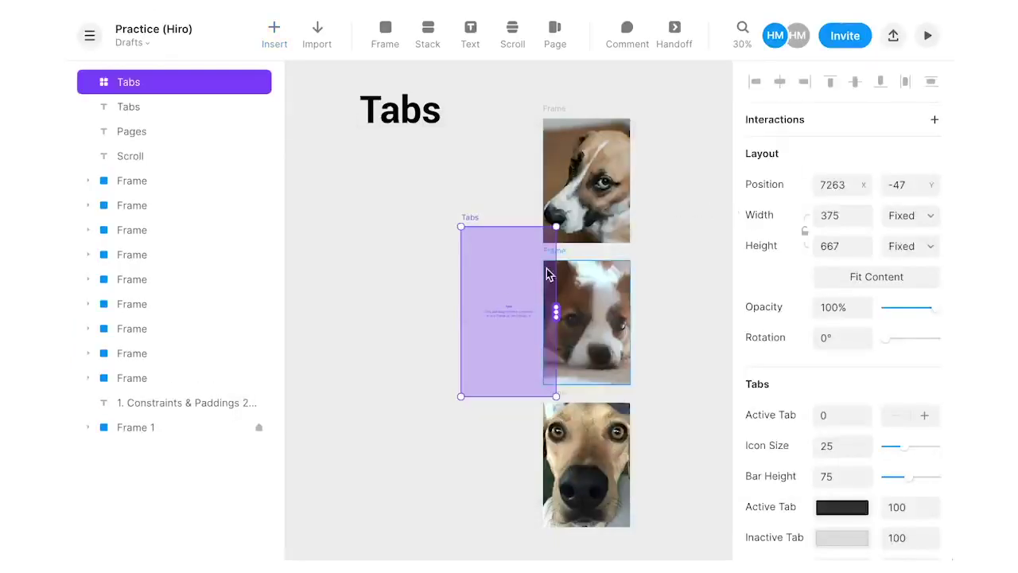
Link the Tabs component to the dog frames and preview switching between the first and second tabs
{"action": "left_click_drag", "start_coordinate": [547, 274], "coordinate": [428, 250]}
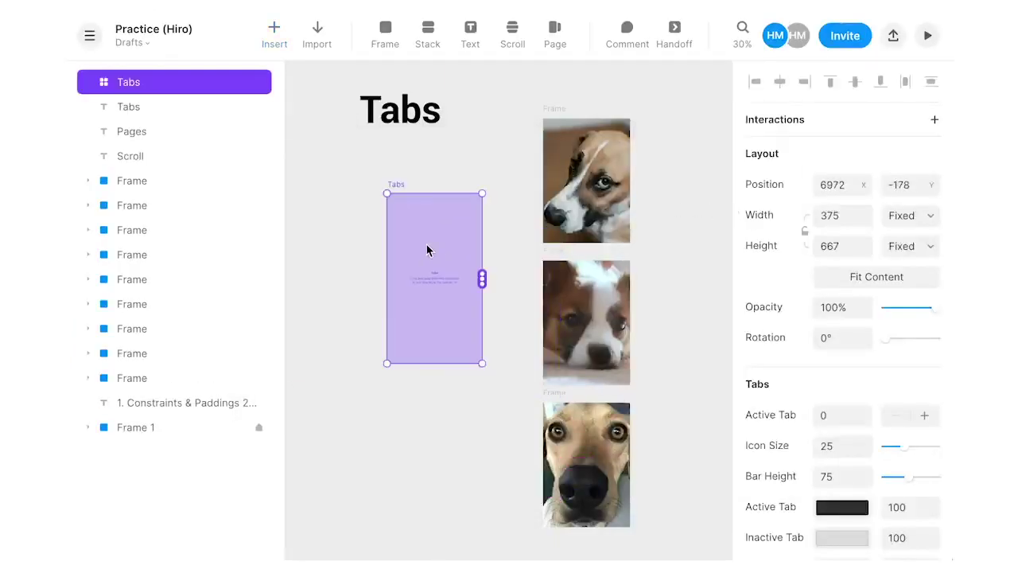
{"action": "left_click", "coordinate": [485, 282]}
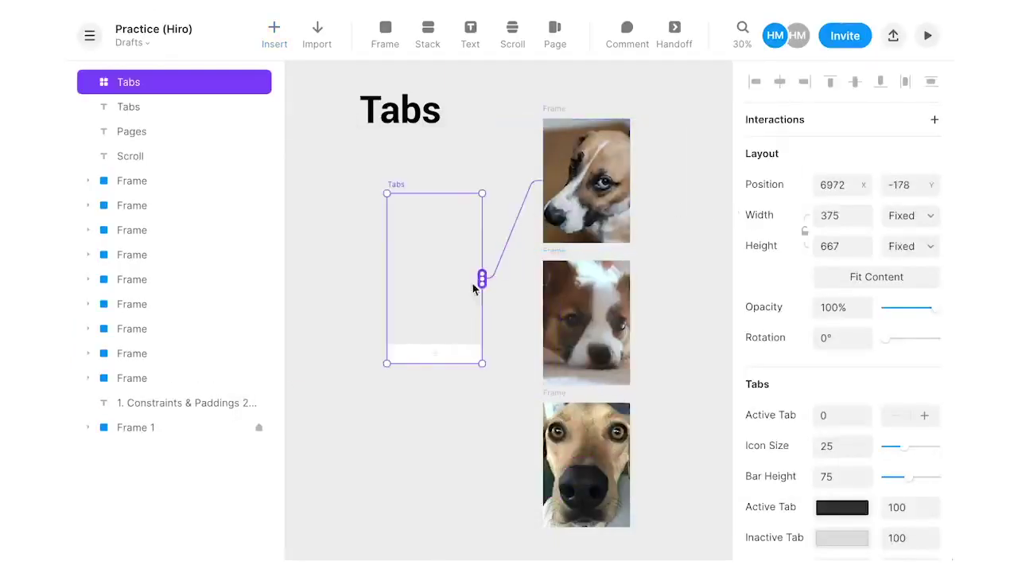
{"action": "left_click_drag", "start_coordinate": [482, 279], "coordinate": [586, 461]}
{"action": "left_click", "coordinate": [927, 38]}
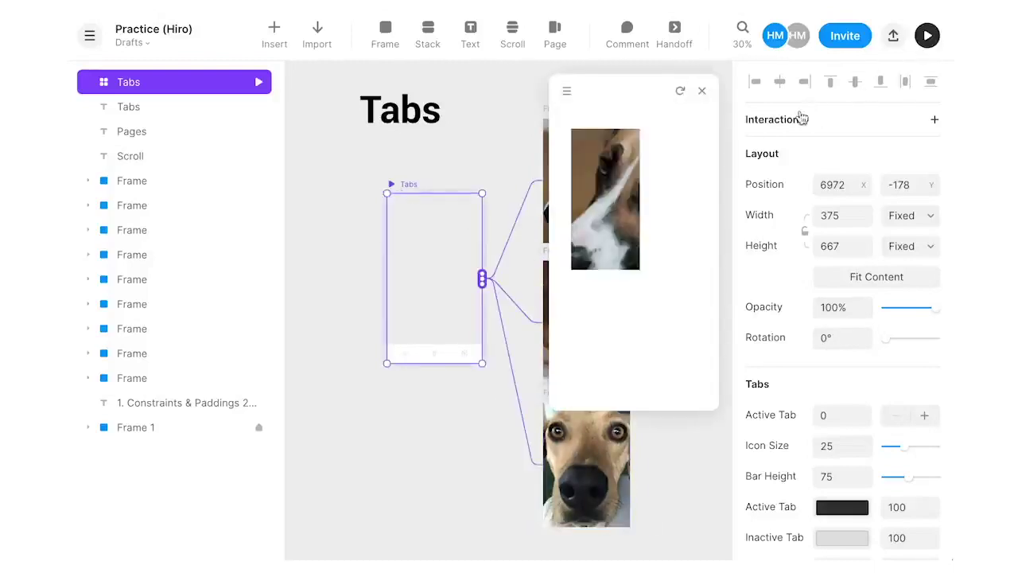
{"action": "left_click", "coordinate": [583, 396]}
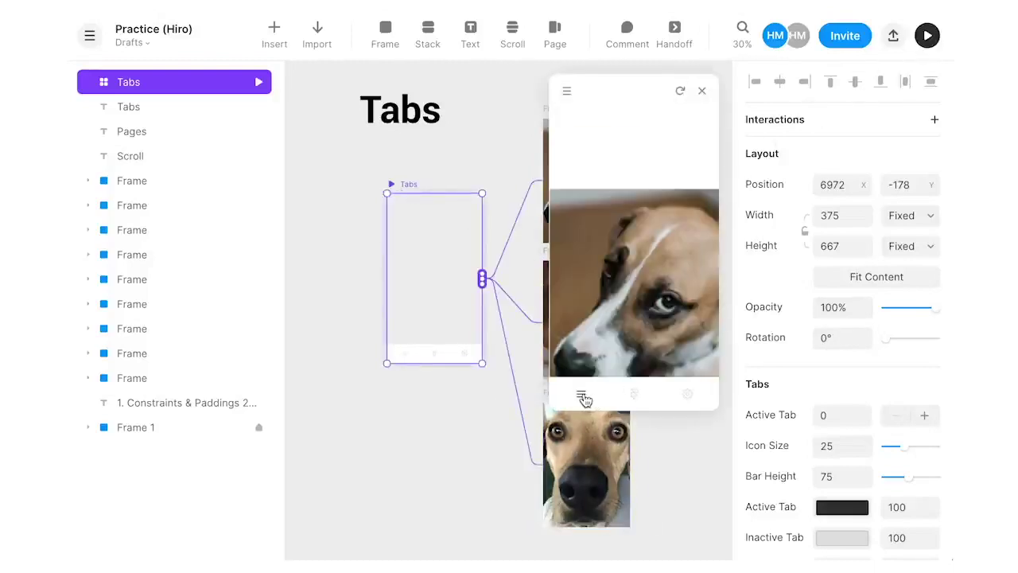
{"action": "left_click", "coordinate": [633, 396]}
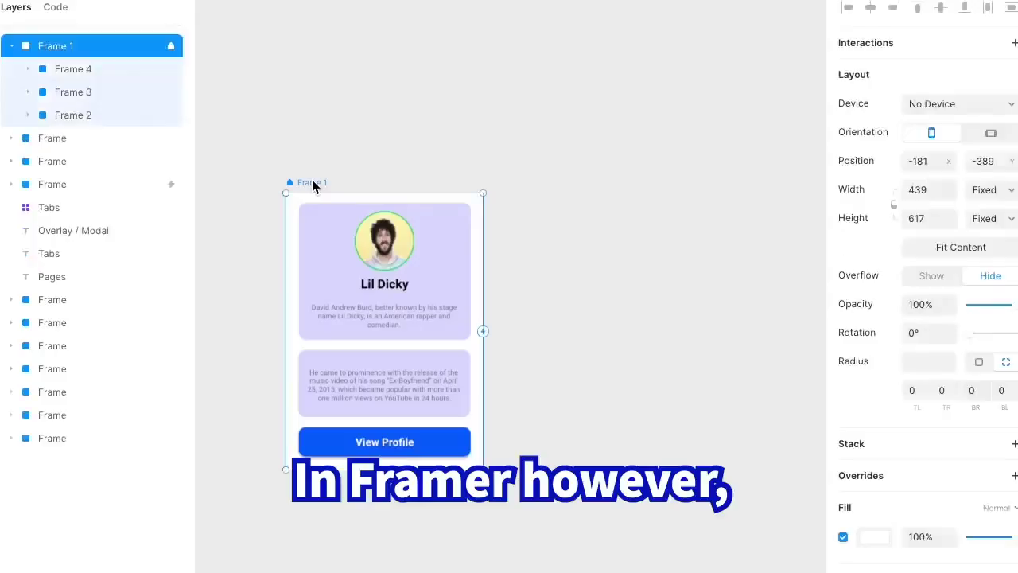
Turn Frame 1 into a component and place an instance to its right
{"action": "right_click", "coordinate": [312, 179]}
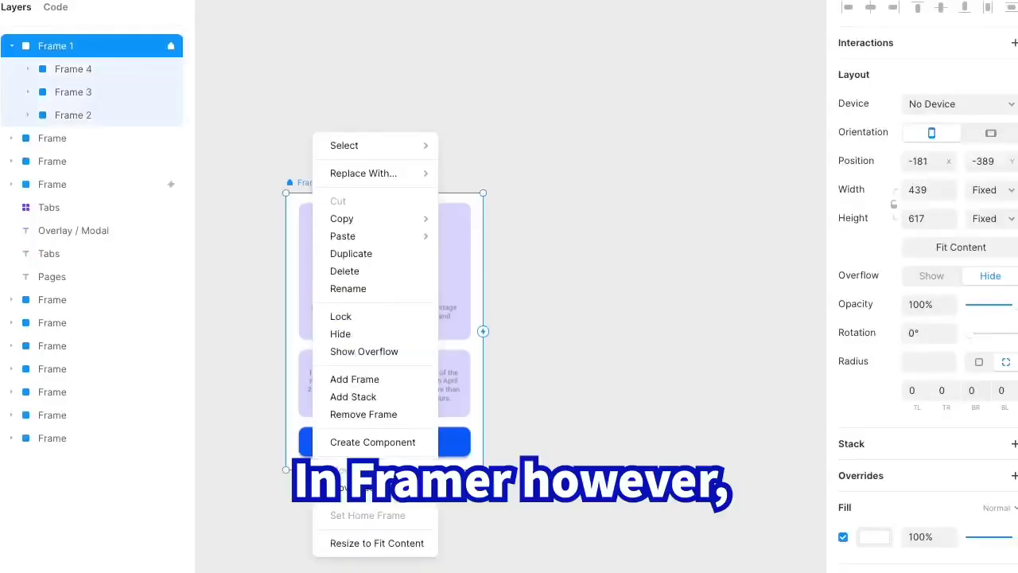
{"action": "left_click", "coordinate": [372, 442]}
{"action": "left_click_drag", "start_coordinate": [329, 192], "coordinate": [590, 65]}
Stretch the instance's top card taller to a height of 594
{"action": "left_click", "coordinate": [556, 134]}
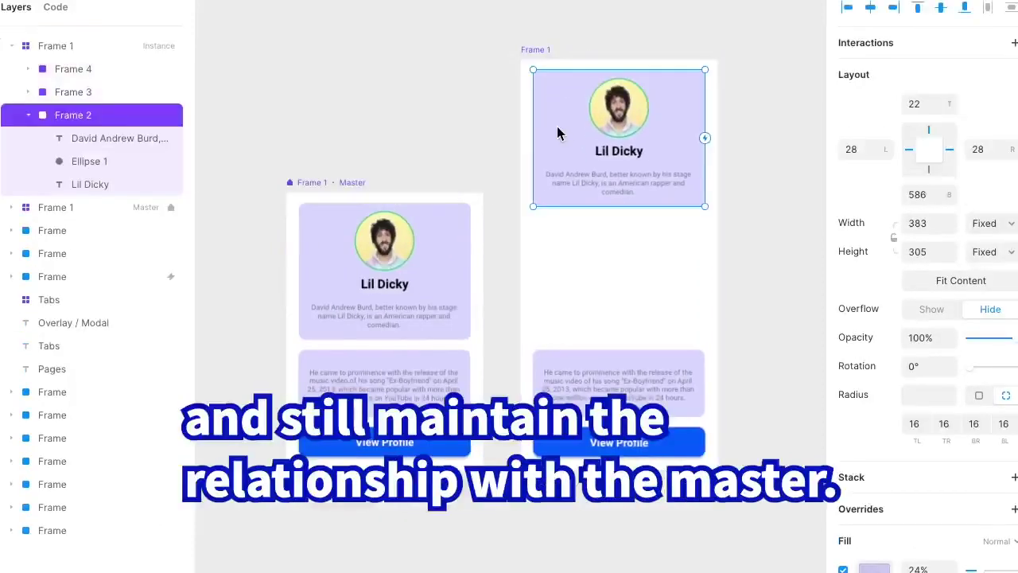
{"action": "left_click_drag", "start_coordinate": [592, 207], "coordinate": [594, 339]}
{"action": "left_click", "coordinate": [810, 228]}
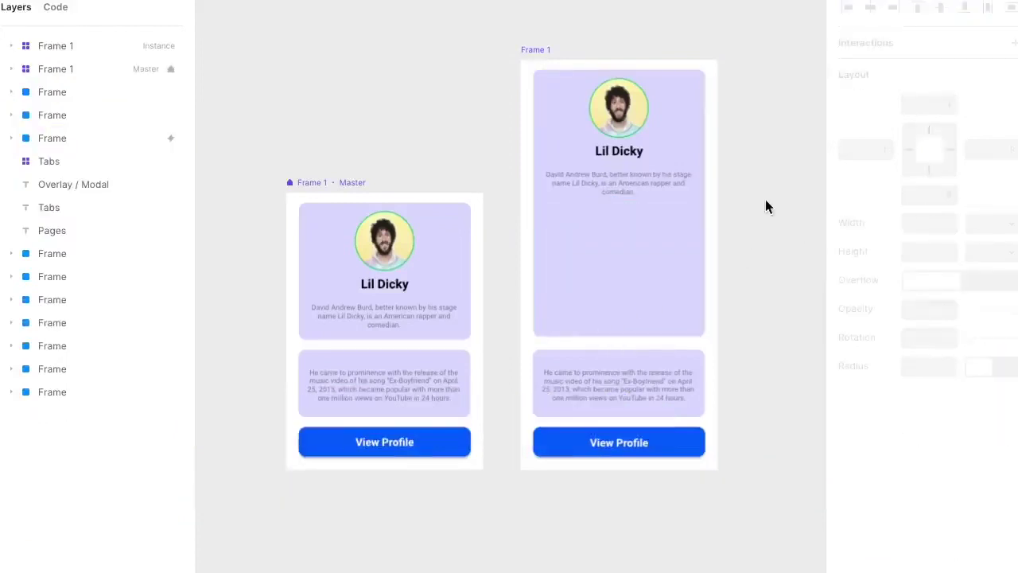
Reset overrides on the top card and the whole instance, then move the instance down
{"action": "left_click", "coordinate": [557, 92]}
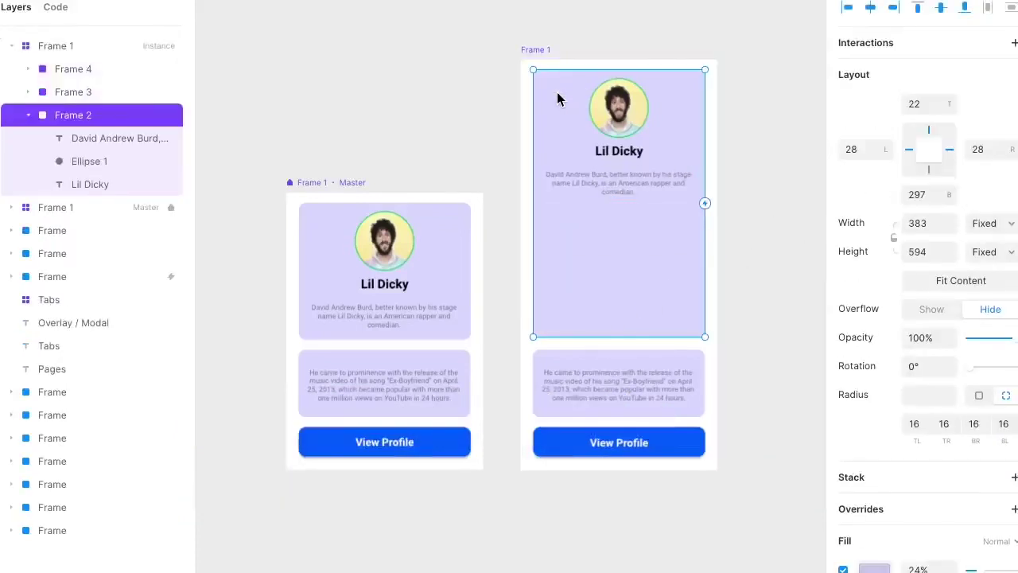
{"action": "right_click", "coordinate": [556, 91]}
{"action": "left_click", "coordinate": [598, 406]}
{"action": "left_click", "coordinate": [543, 50]}
{"action": "right_click", "coordinate": [543, 50]}
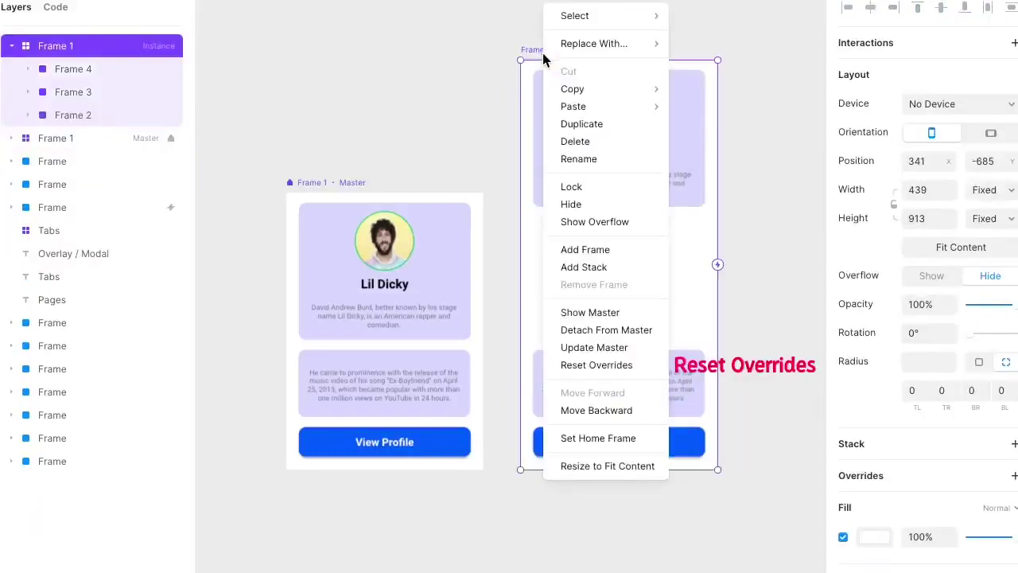
{"action": "left_click", "coordinate": [578, 367]}
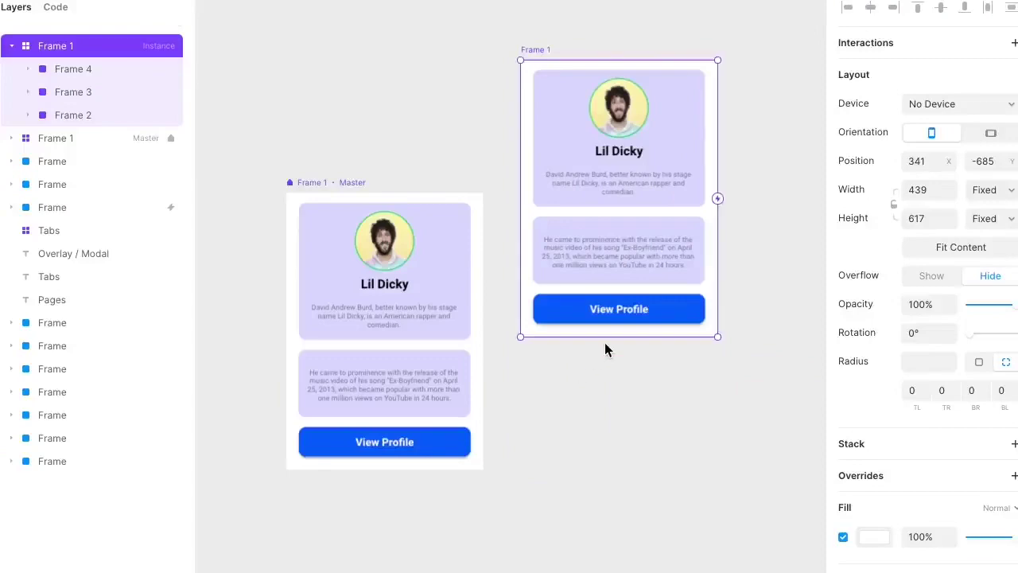
{"action": "left_click_drag", "start_coordinate": [566, 106], "coordinate": [566, 191]}
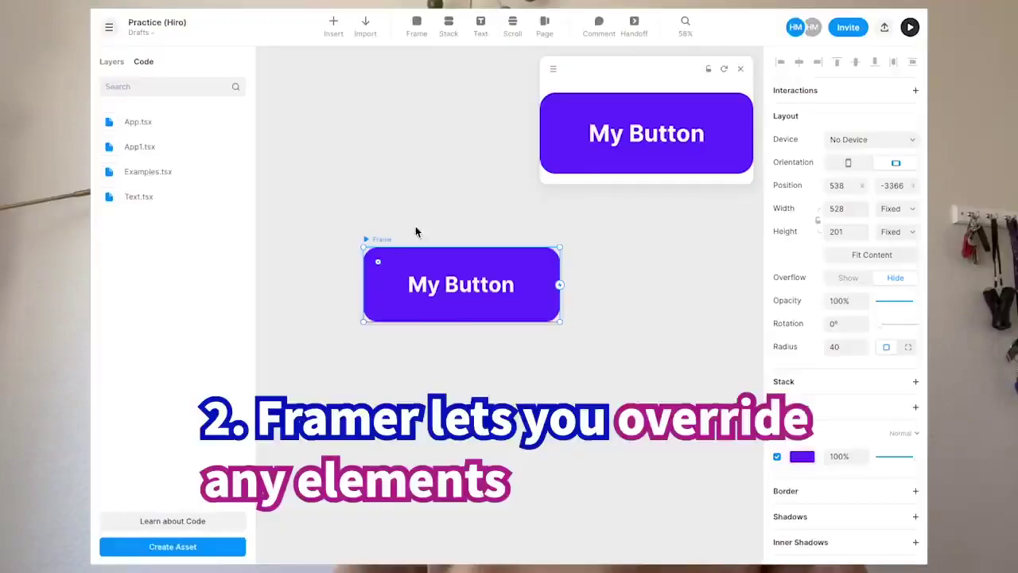
Apply the Hover code override from the Examples file to My Button
{"action": "left_click", "coordinate": [445, 213]}
{"action": "left_click", "coordinate": [379, 238]}
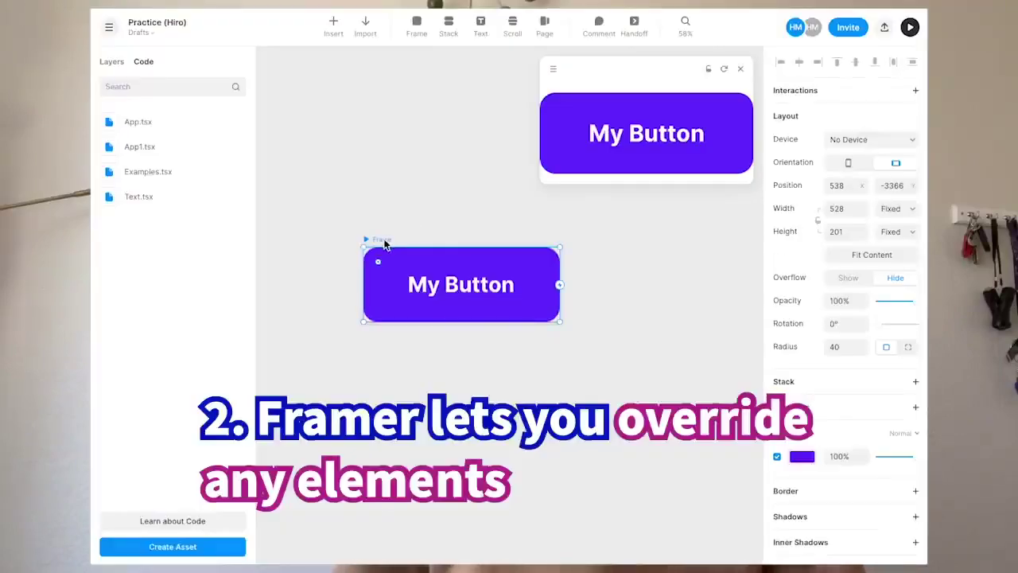
{"action": "left_click", "coordinate": [521, 221]}
{"action": "left_click", "coordinate": [376, 240]}
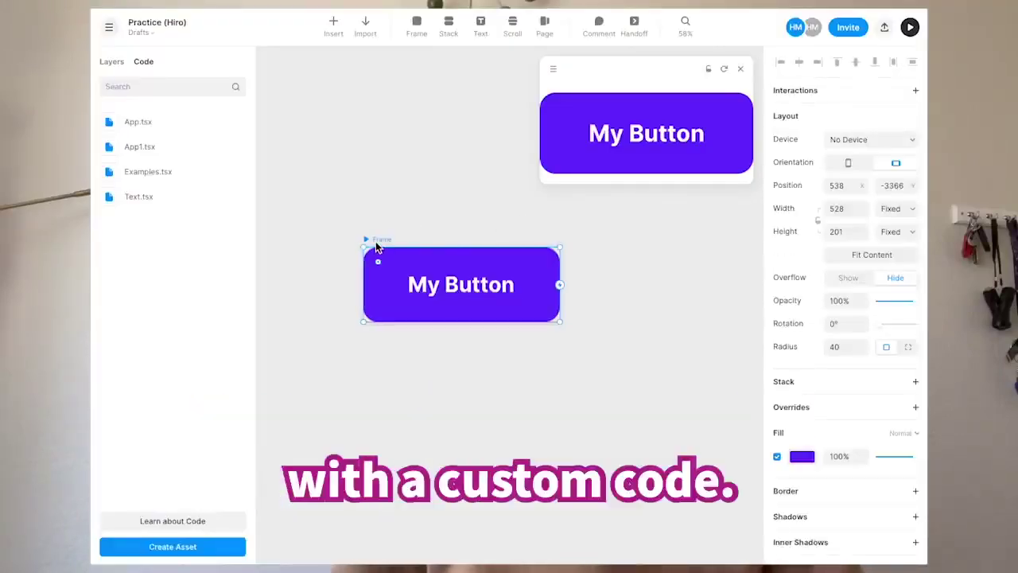
{"action": "left_click", "coordinate": [916, 406]}
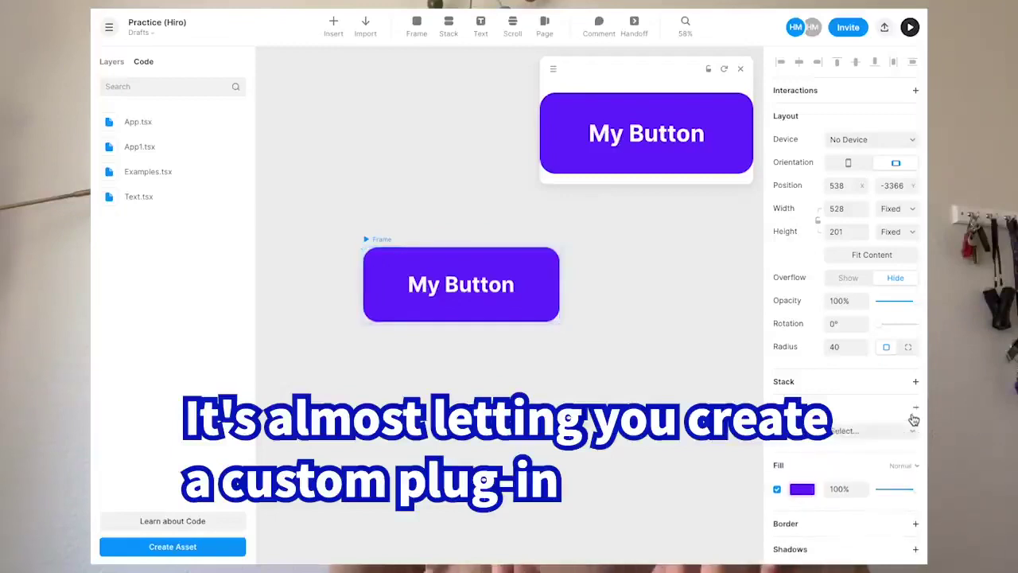
{"action": "left_click", "coordinate": [896, 431]}
{"action": "left_click", "coordinate": [847, 470]}
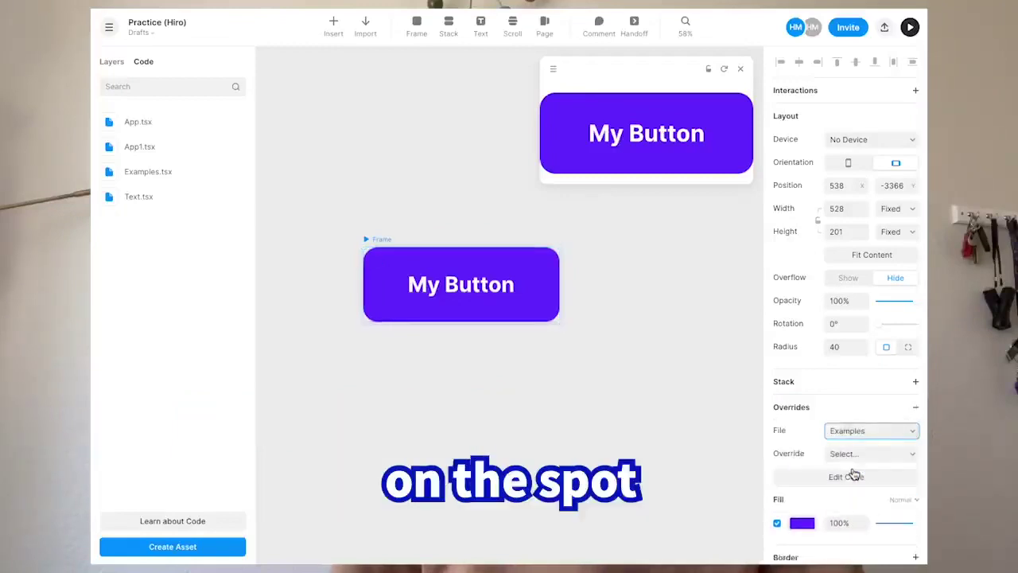
{"action": "left_click", "coordinate": [859, 455]}
{"action": "left_click", "coordinate": [866, 472]}
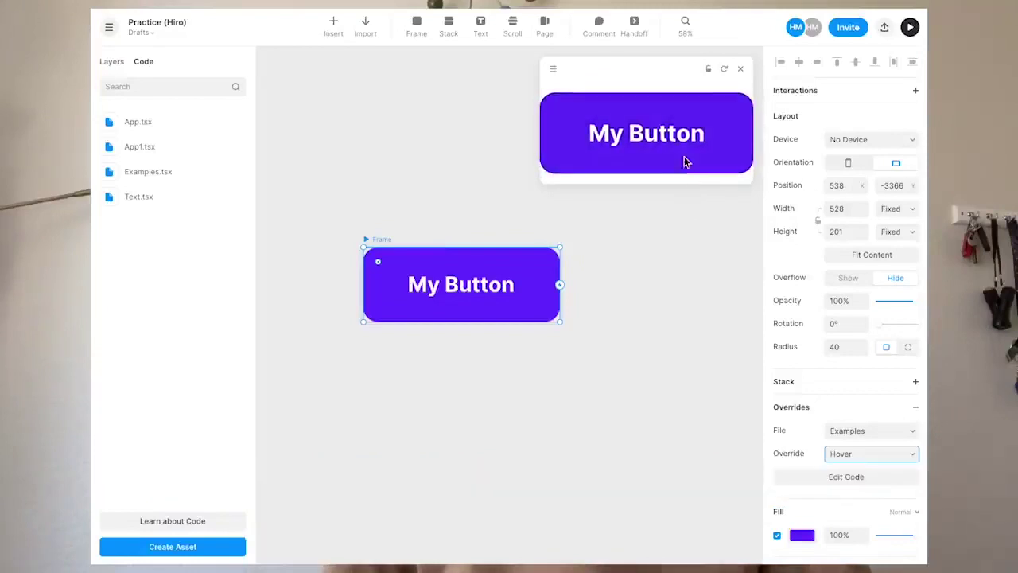
Change the Hover override's backgroundColor from "black" to "red" in Examples.tsx
{"action": "left_click", "coordinate": [837, 477]}
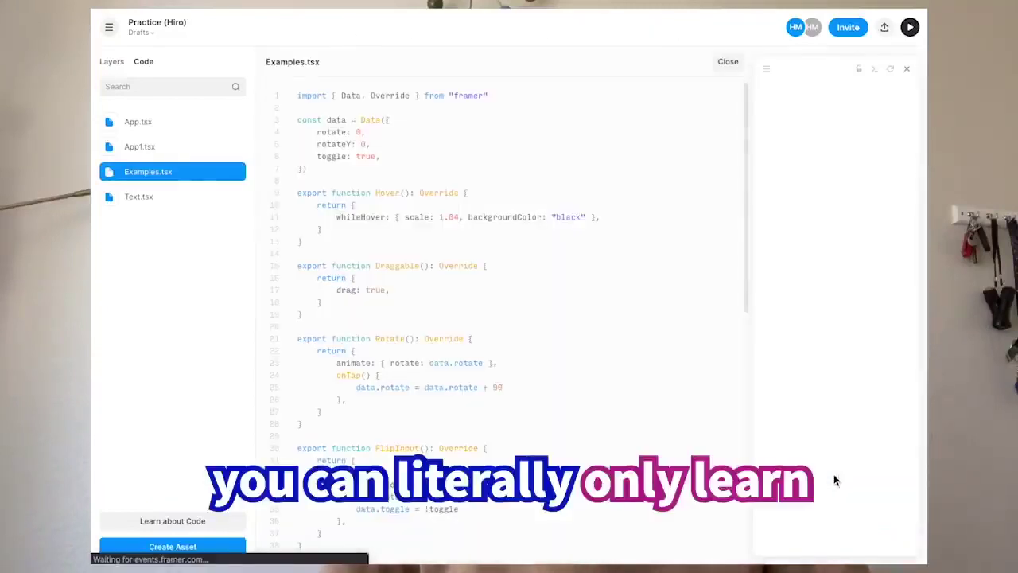
{"action": "left_click", "coordinate": [581, 219]}
{"action": "type", "text": "red"}
{"action": "key", "text": "BackSpace"}
{"action": "key", "text": "BackSpace"}
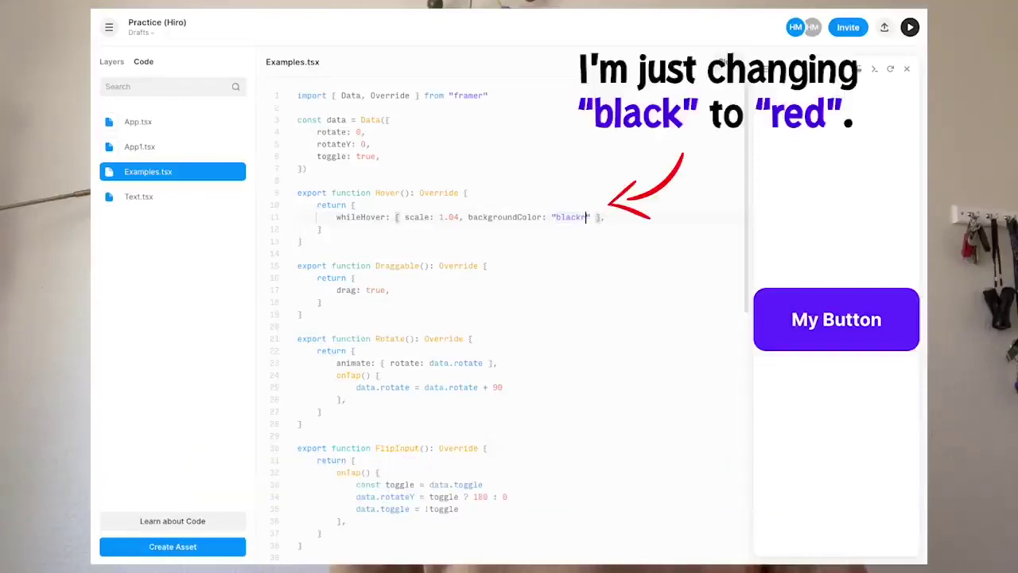
{"action": "left_click", "coordinate": [586, 269]}
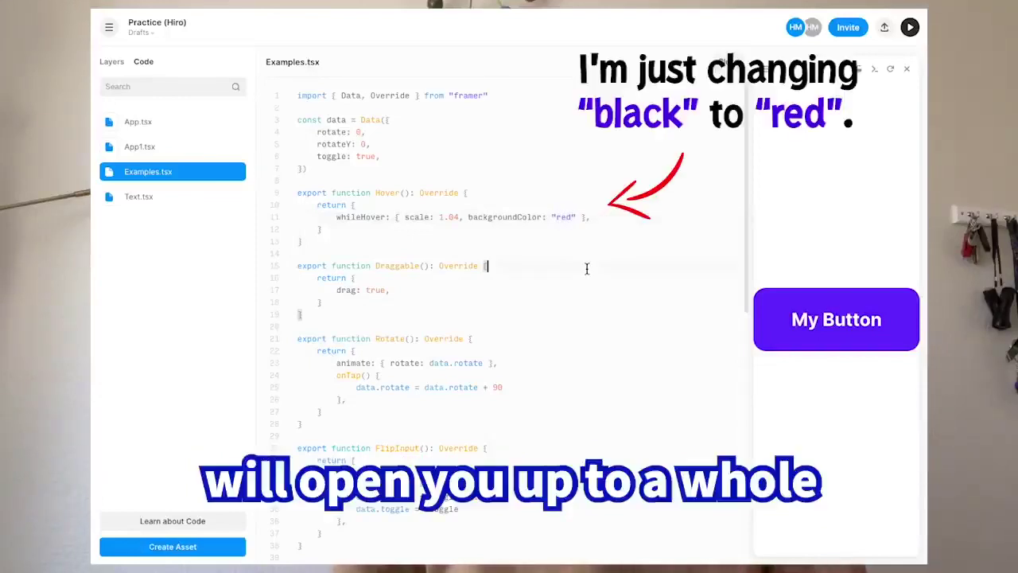
{"action": "left_click", "coordinate": [148, 276]}
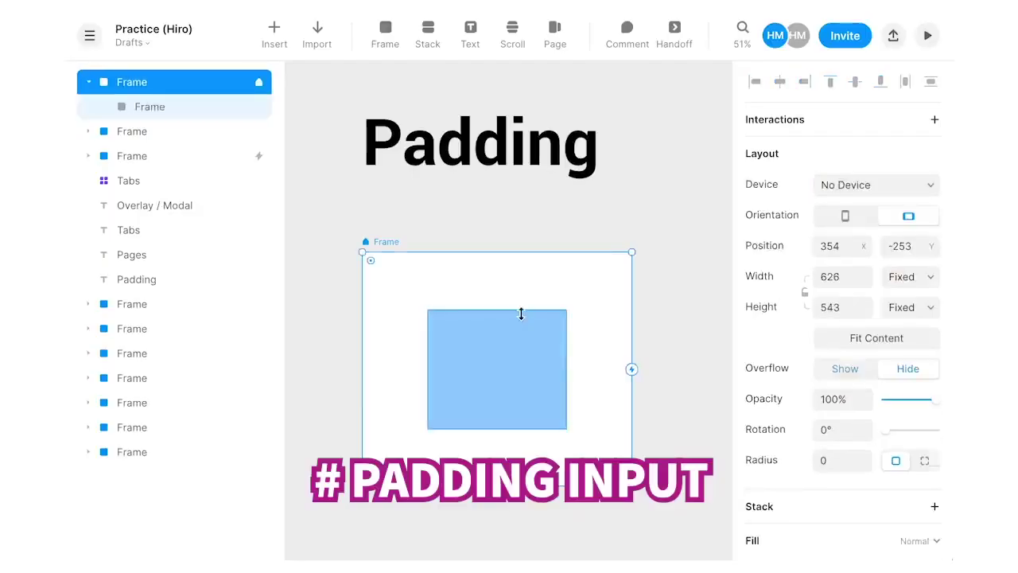
Give the inner blue frame a top padding of 24
{"action": "left_click", "coordinate": [520, 314]}
{"action": "left_click", "coordinate": [835, 185]}
{"action": "type", "text": "24"}
{"action": "left_click", "coordinate": [768, 234]}
Enter 24 for the blue frame's left, right and bottom padding
{"action": "type", "text": "24"}
{"action": "left_click", "coordinate": [891, 231]}
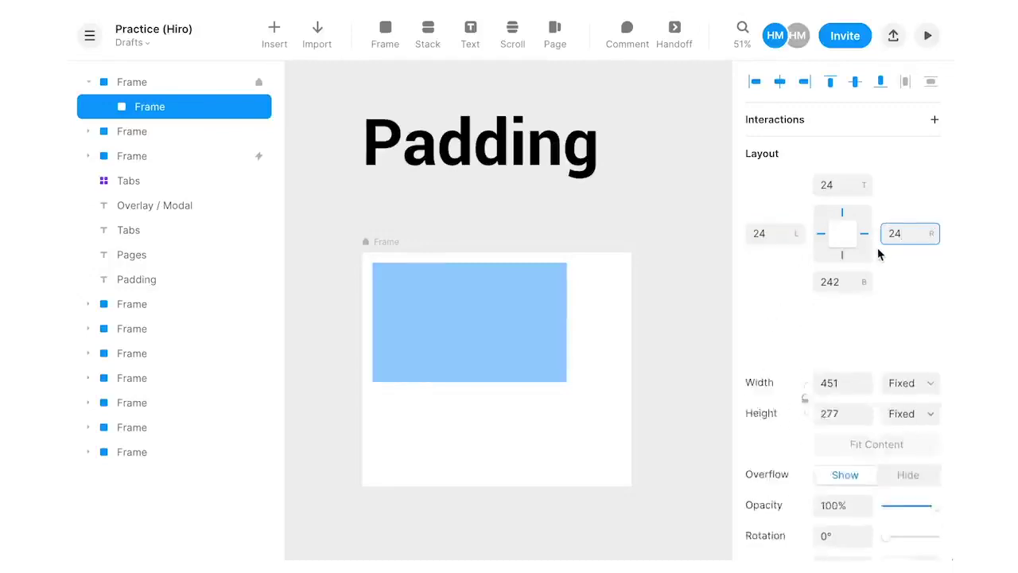
{"action": "key", "text": "Return"}
{"action": "left_click", "coordinate": [843, 281]}
{"action": "key", "text": "Return"}
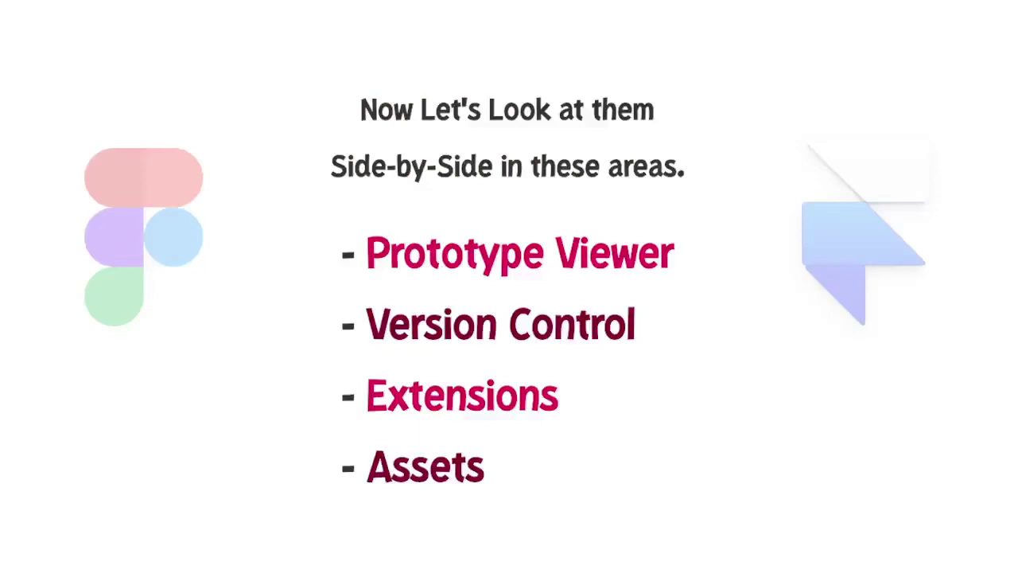